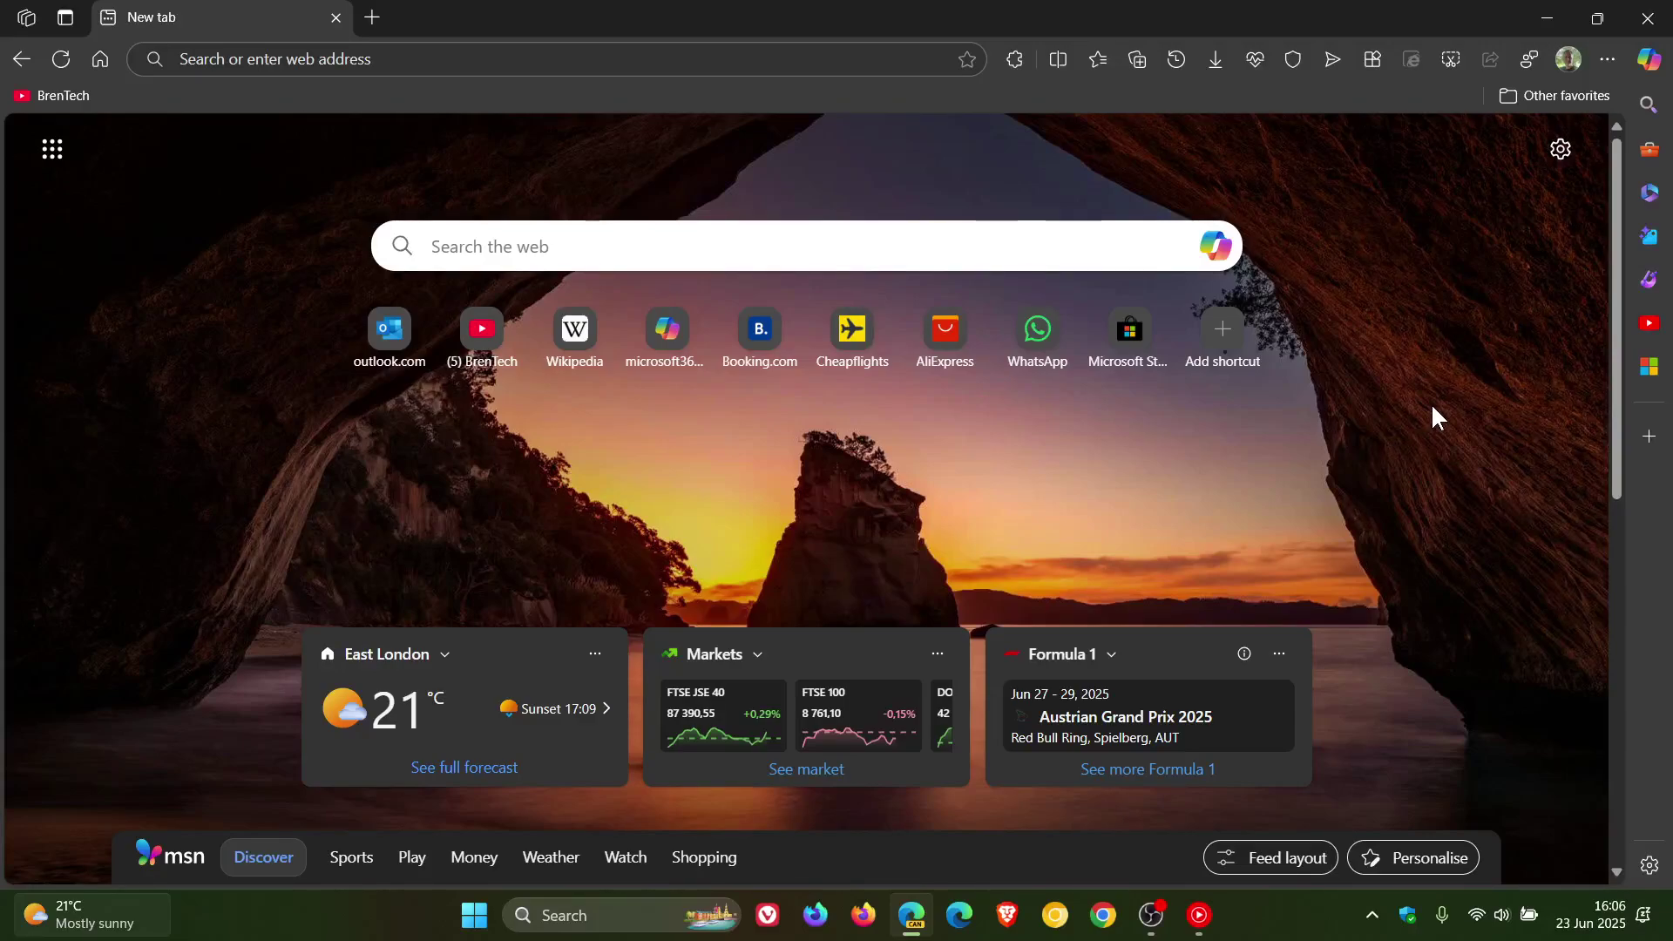
Open Edge Canary Settings from the gear icon in the profile flyout.
{"action": "left_click", "coordinate": [1569, 60]}
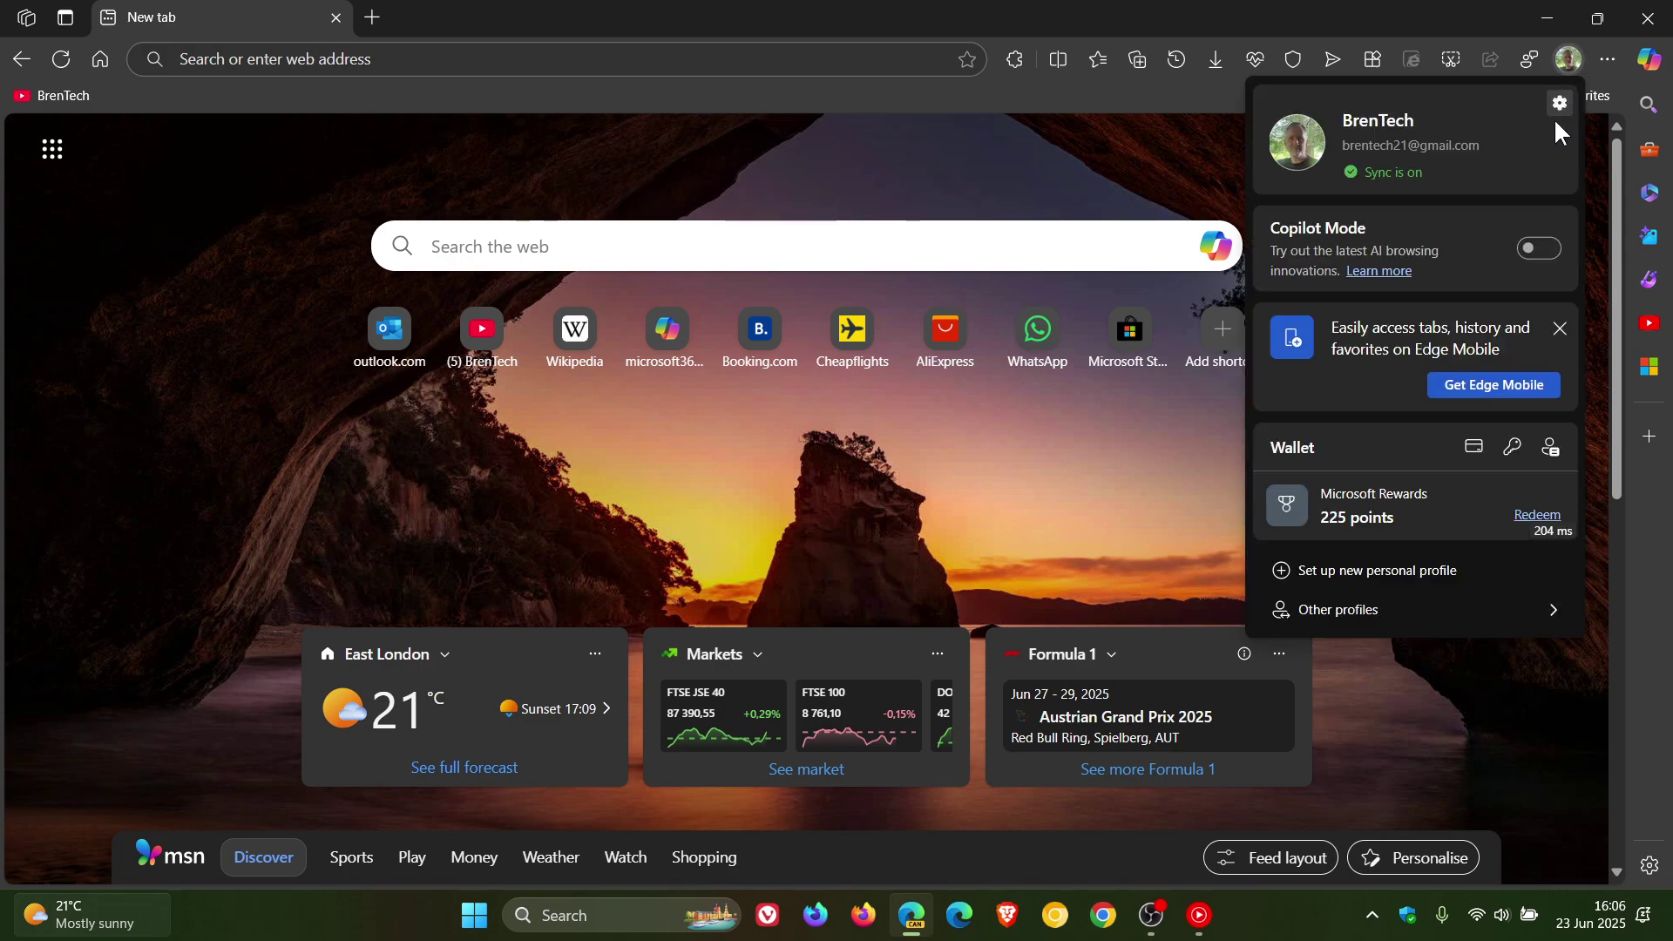
{"action": "left_click", "coordinate": [1560, 102]}
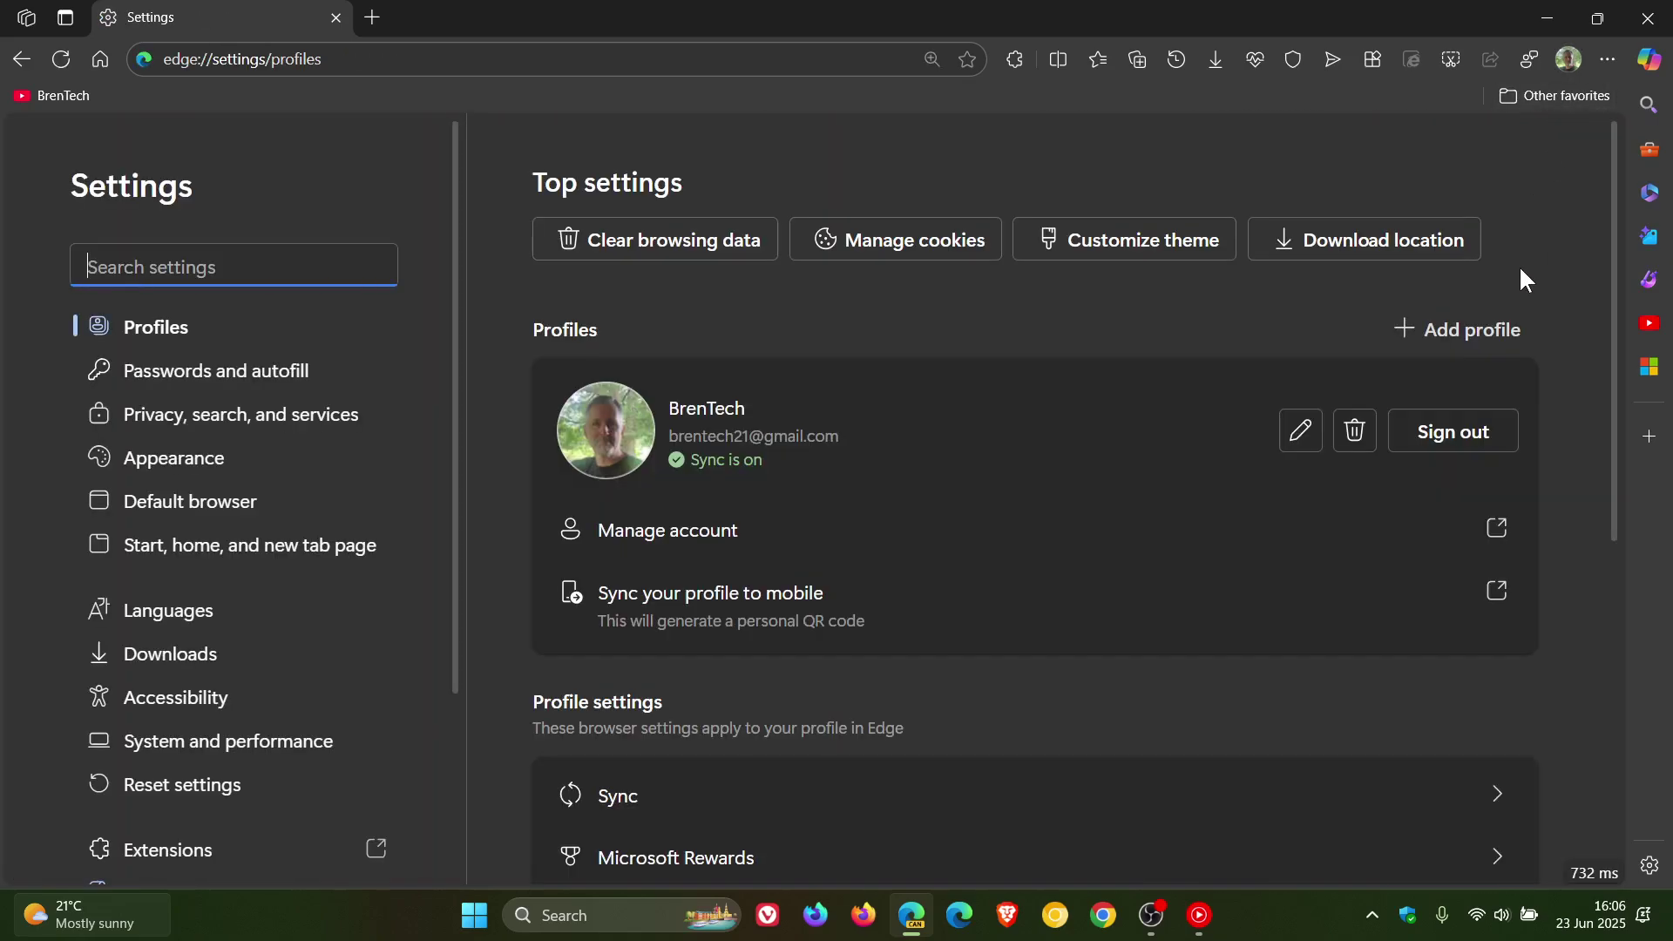
{"action": "scroll", "coordinate": [202, 815], "scroll_direction": "down", "scroll_amount": 3}
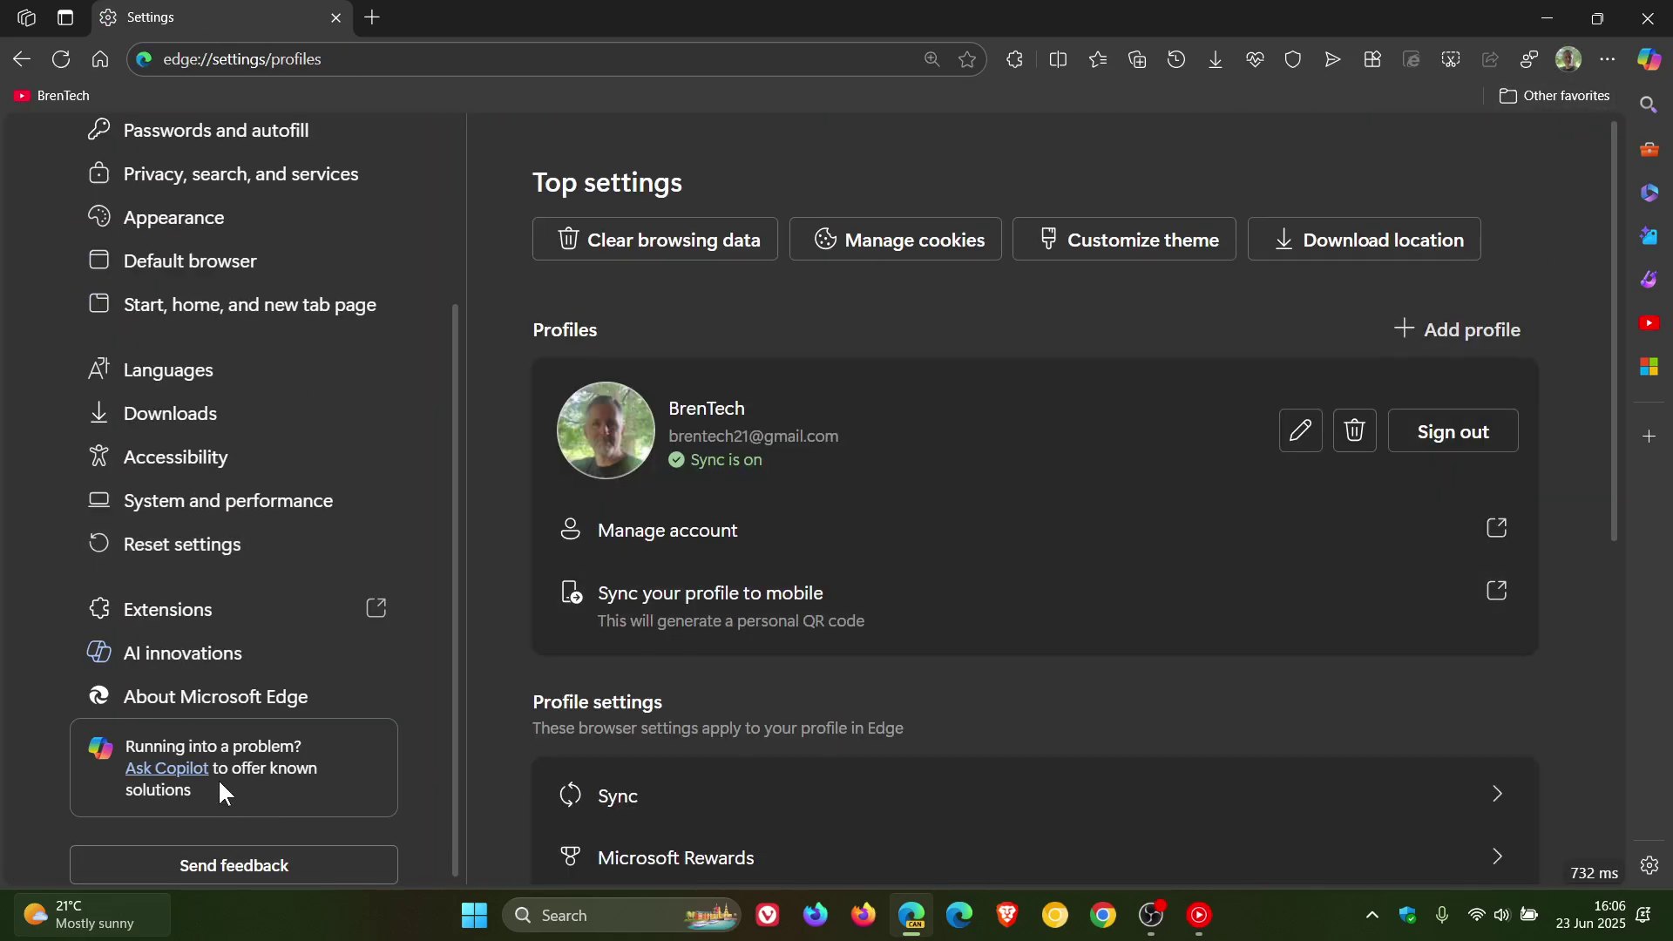
{"action": "left_click", "coordinate": [182, 652]}
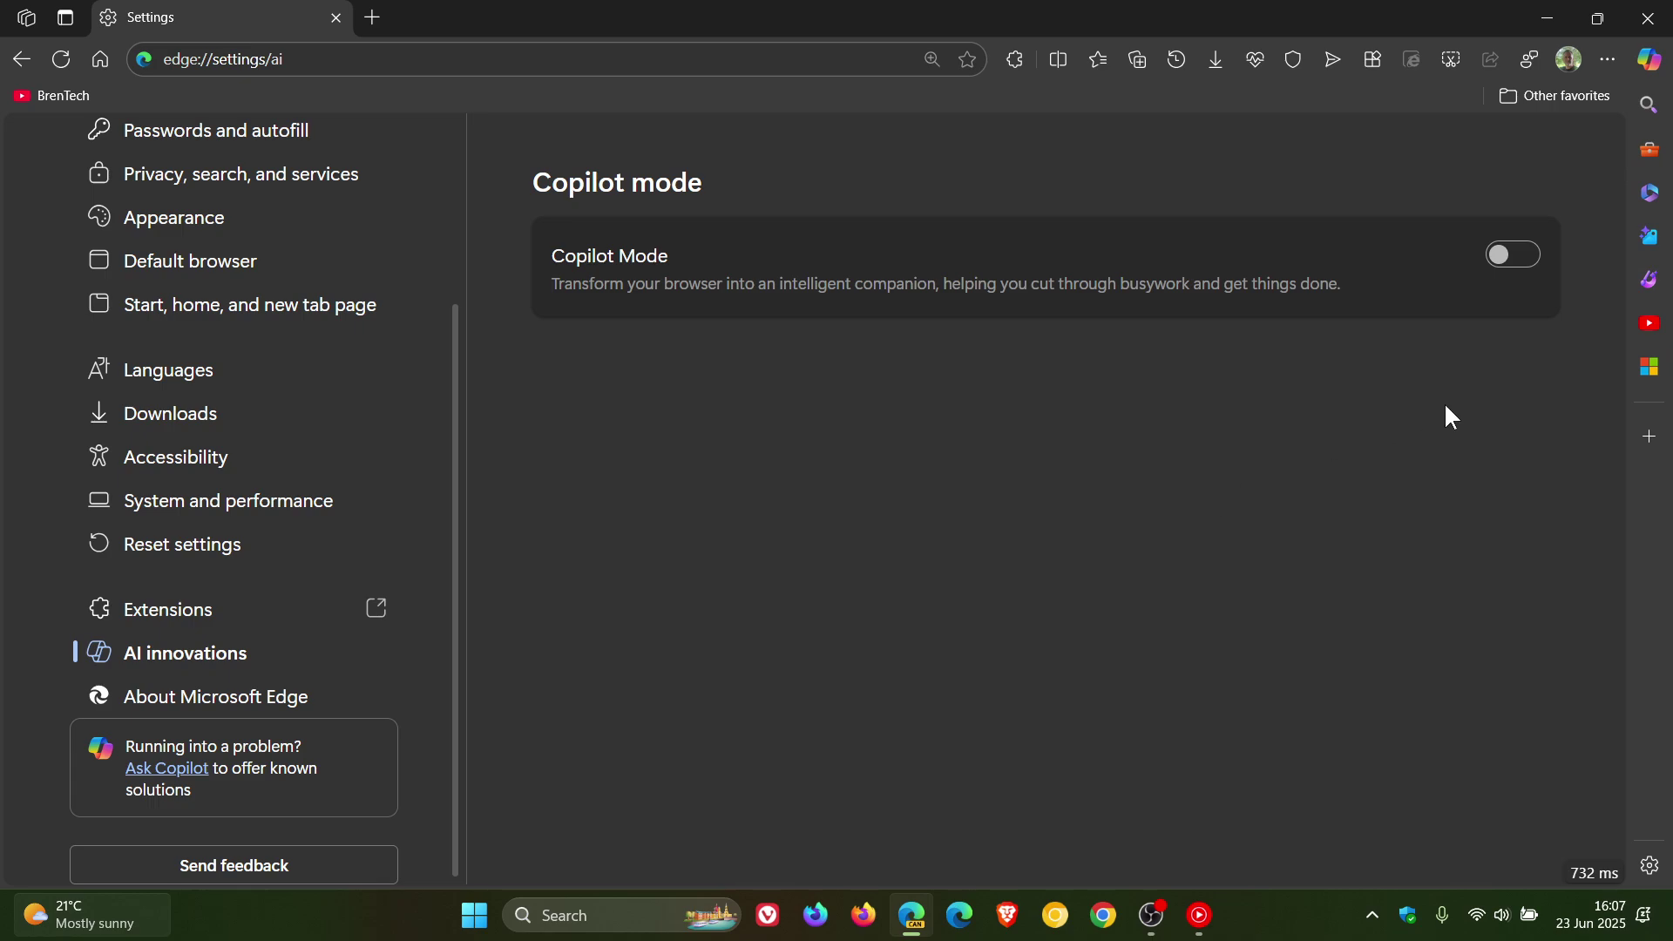
{"action": "left_click", "coordinate": [1516, 254]}
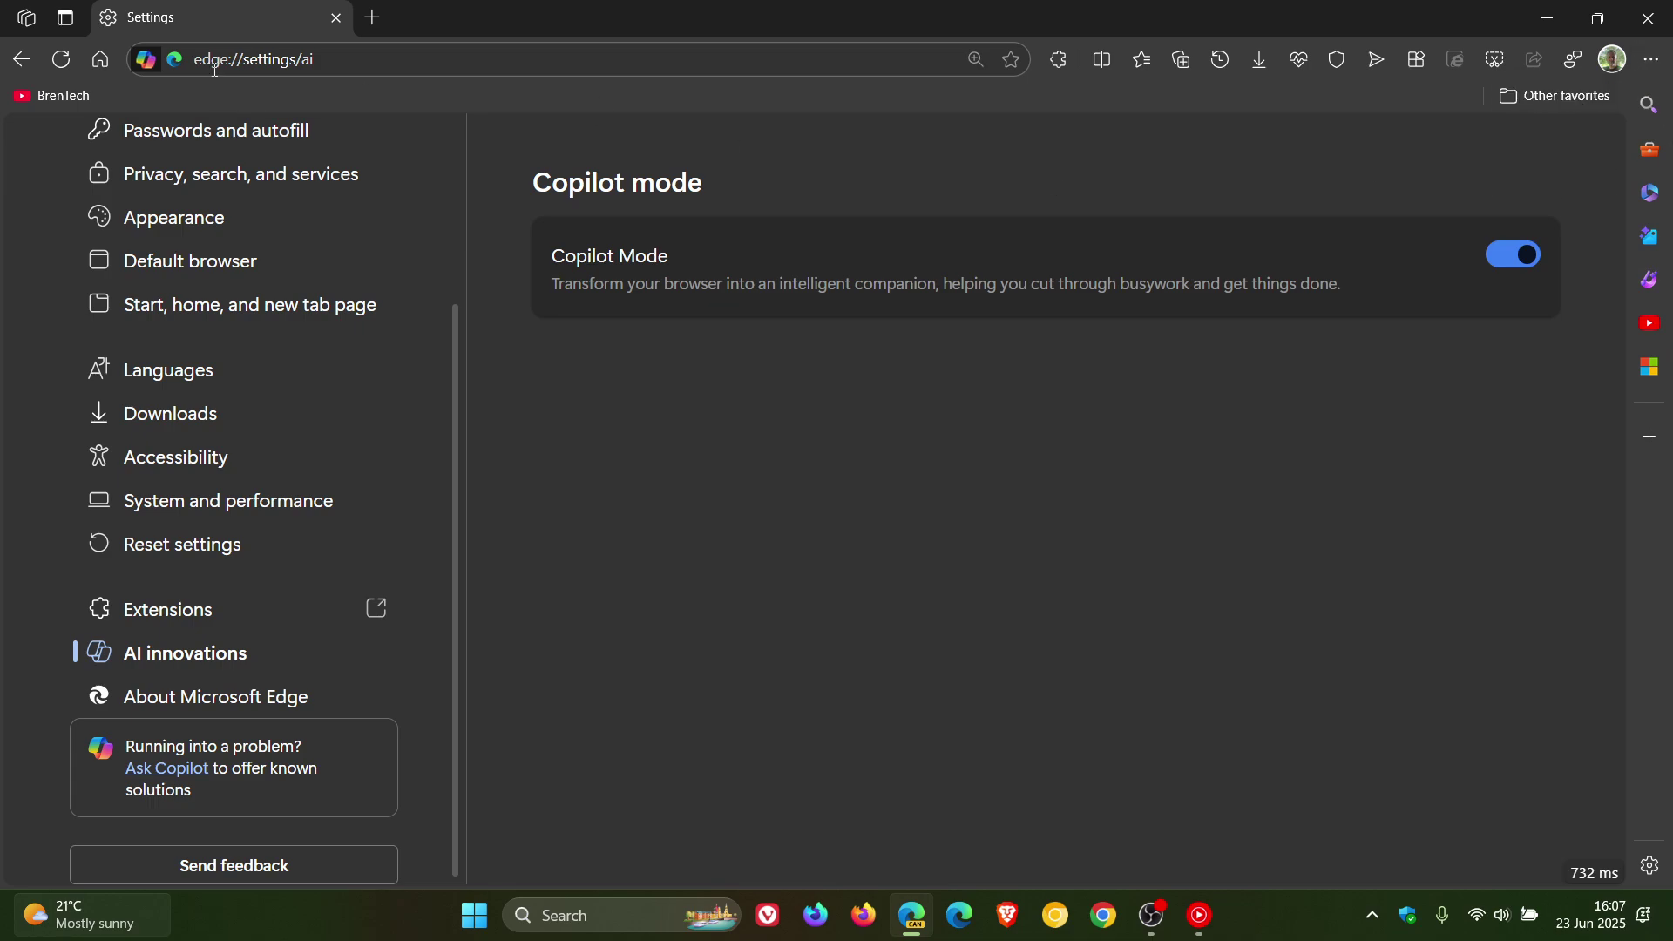
{"action": "left_click", "coordinate": [145, 58]}
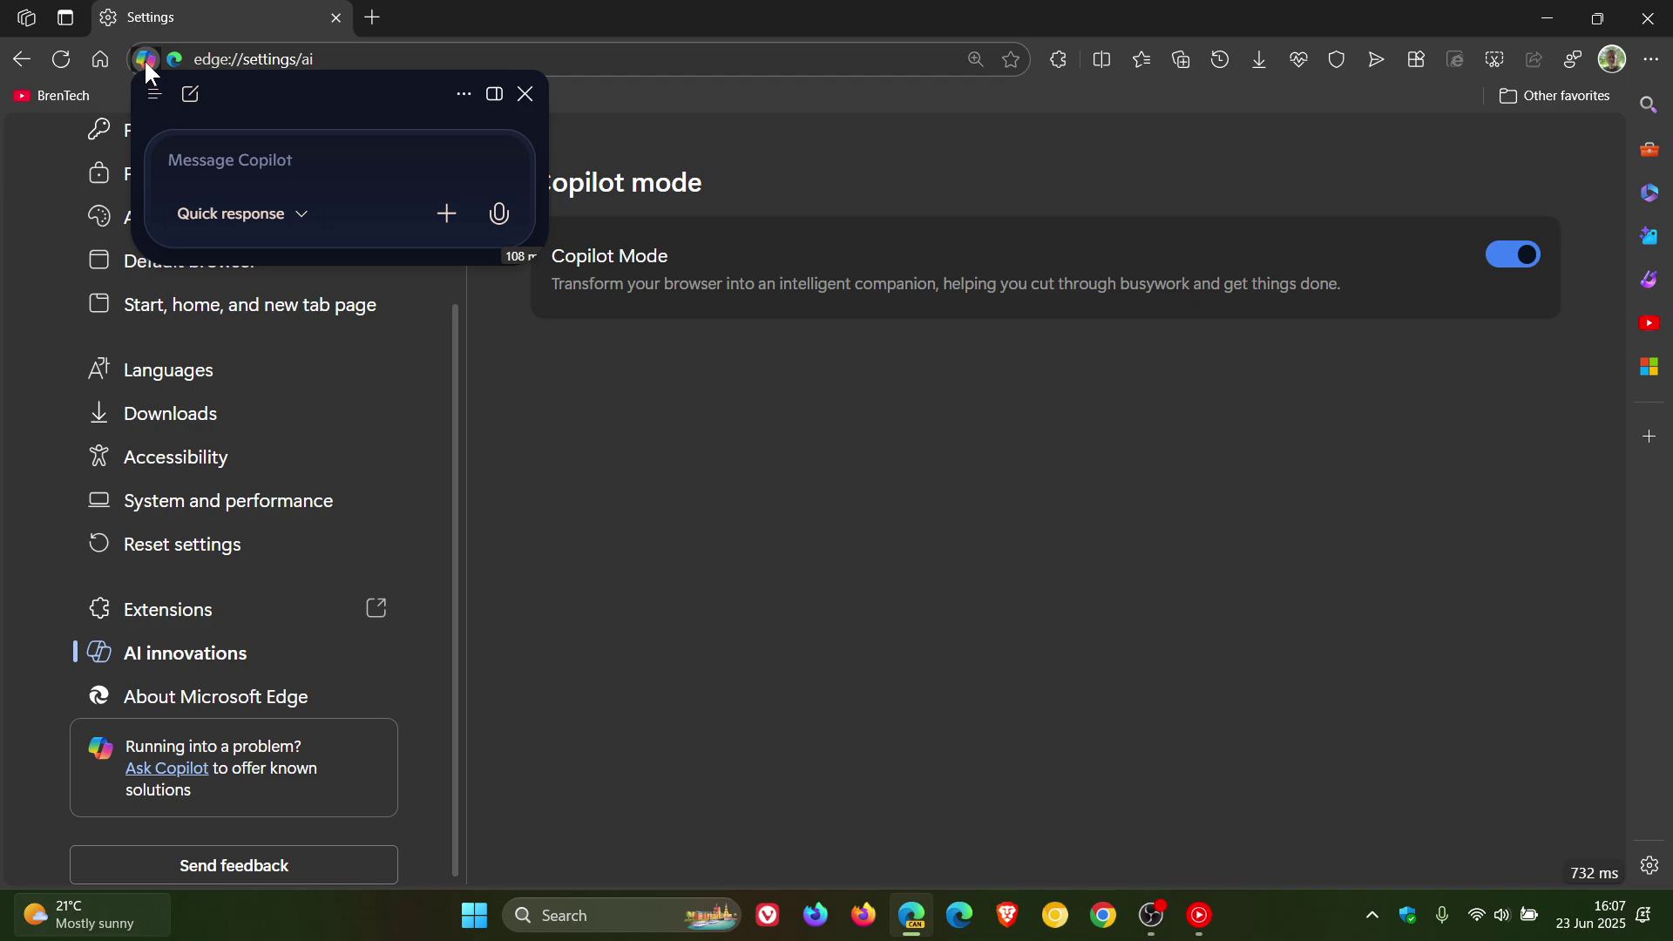
{"action": "left_click", "coordinate": [965, 519]}
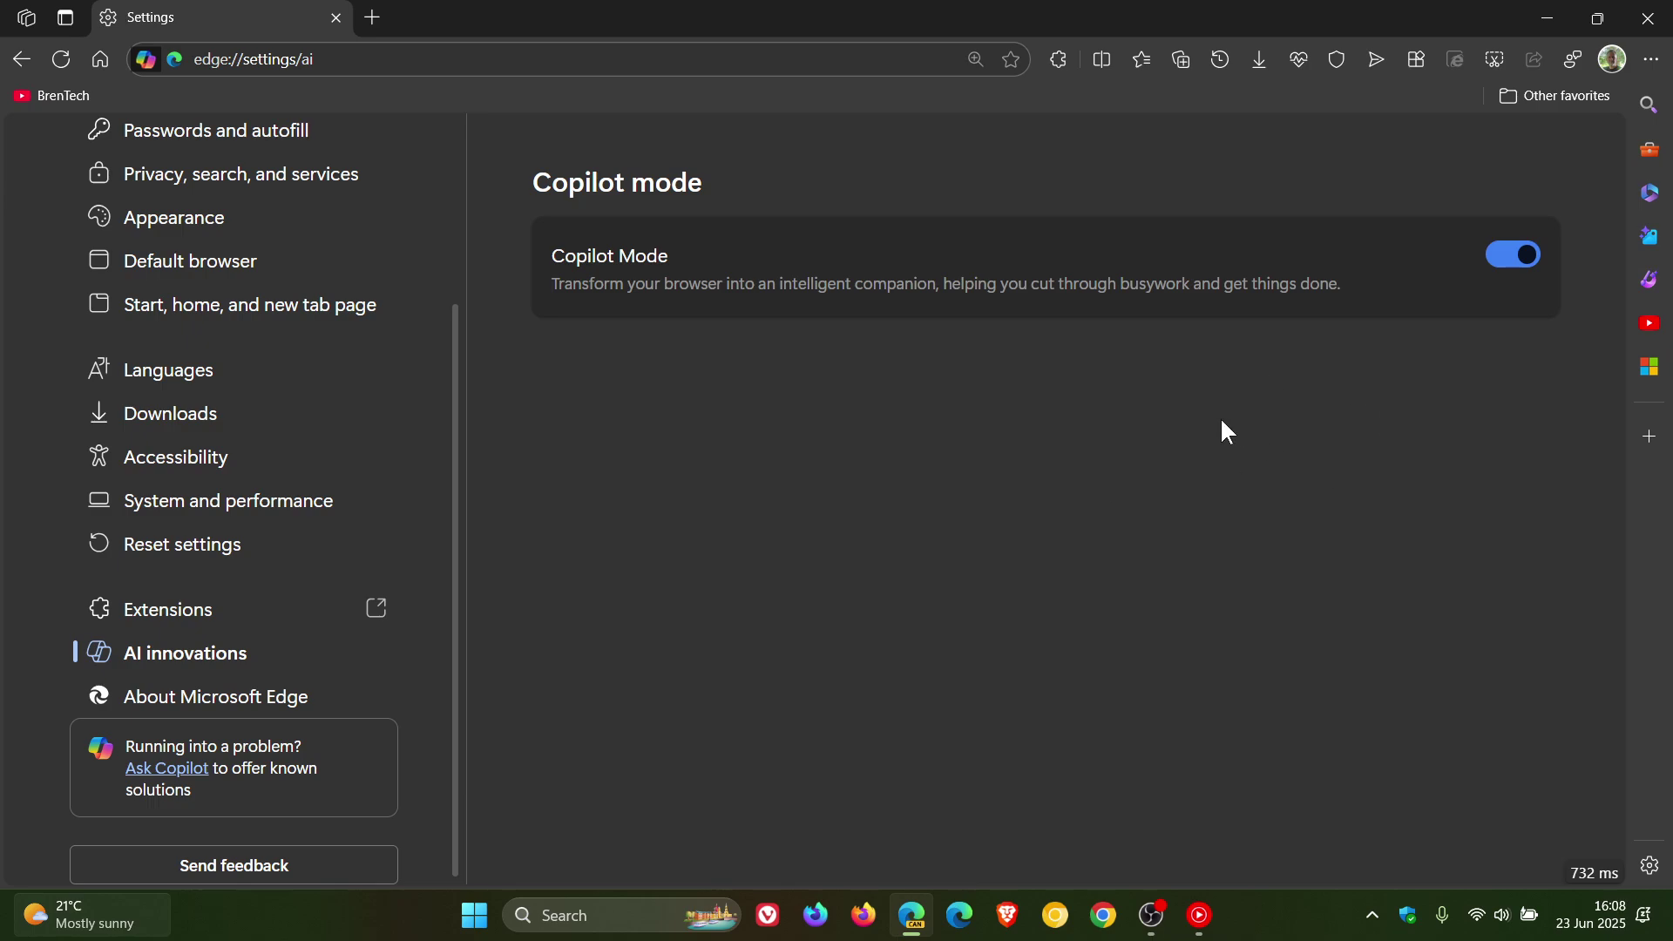
{"action": "left_click", "coordinate": [1512, 254]}
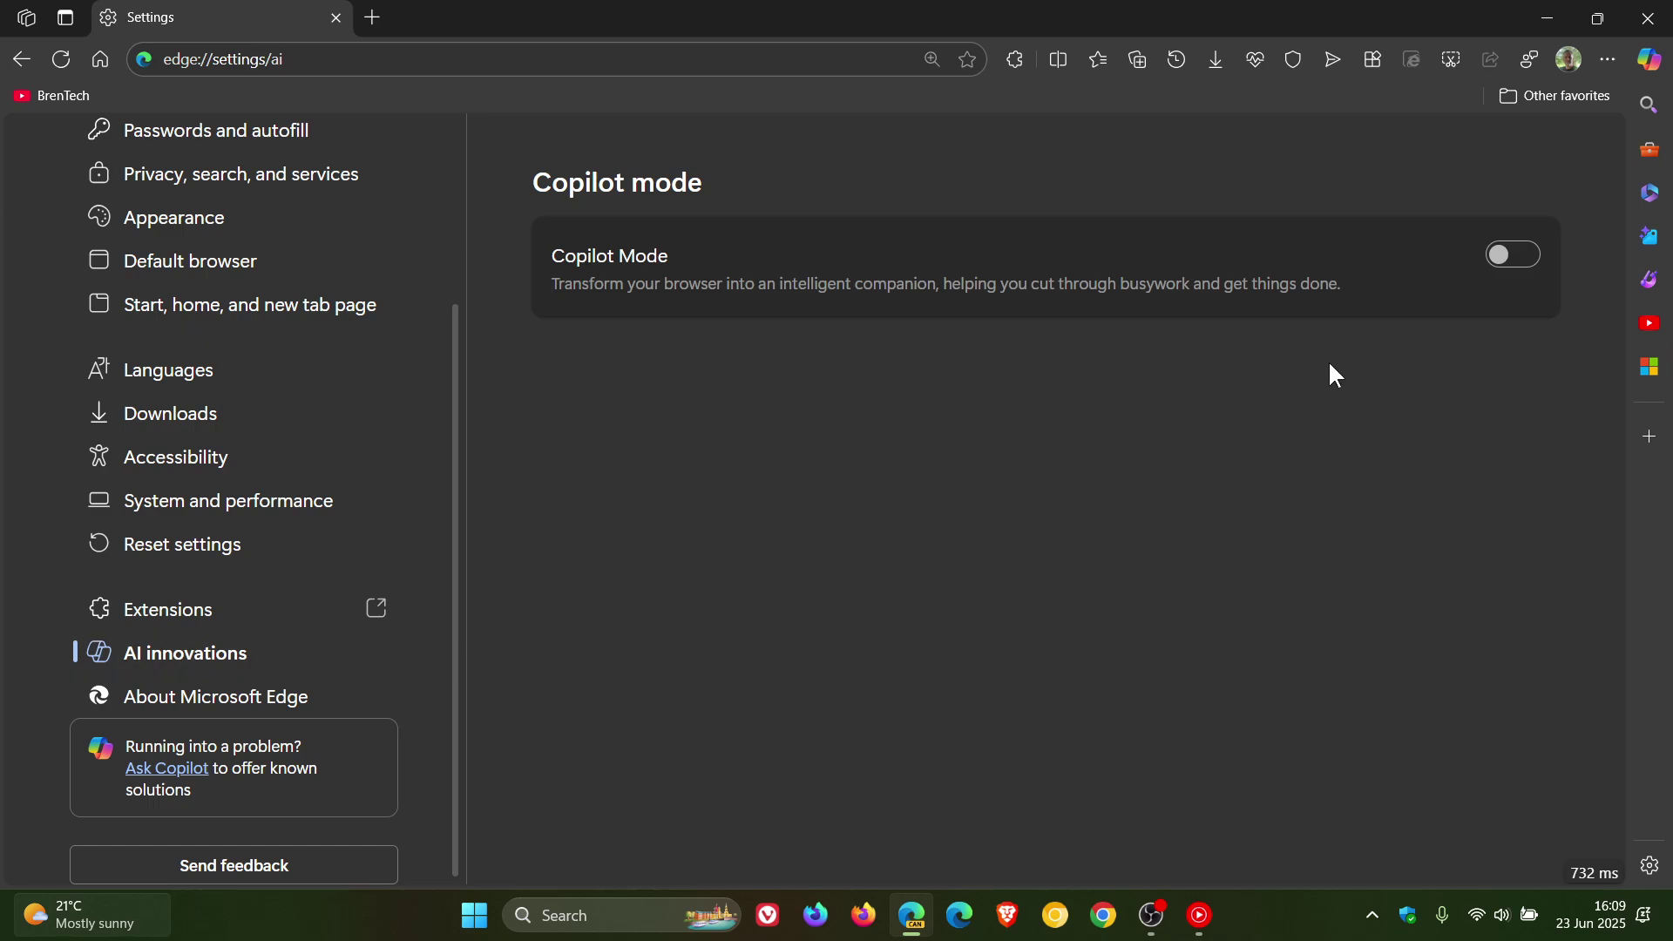
Re-enable the Copilot Mode toggle, add three new tabs, and go back to Settings.
{"action": "left_click", "coordinate": [1514, 255]}
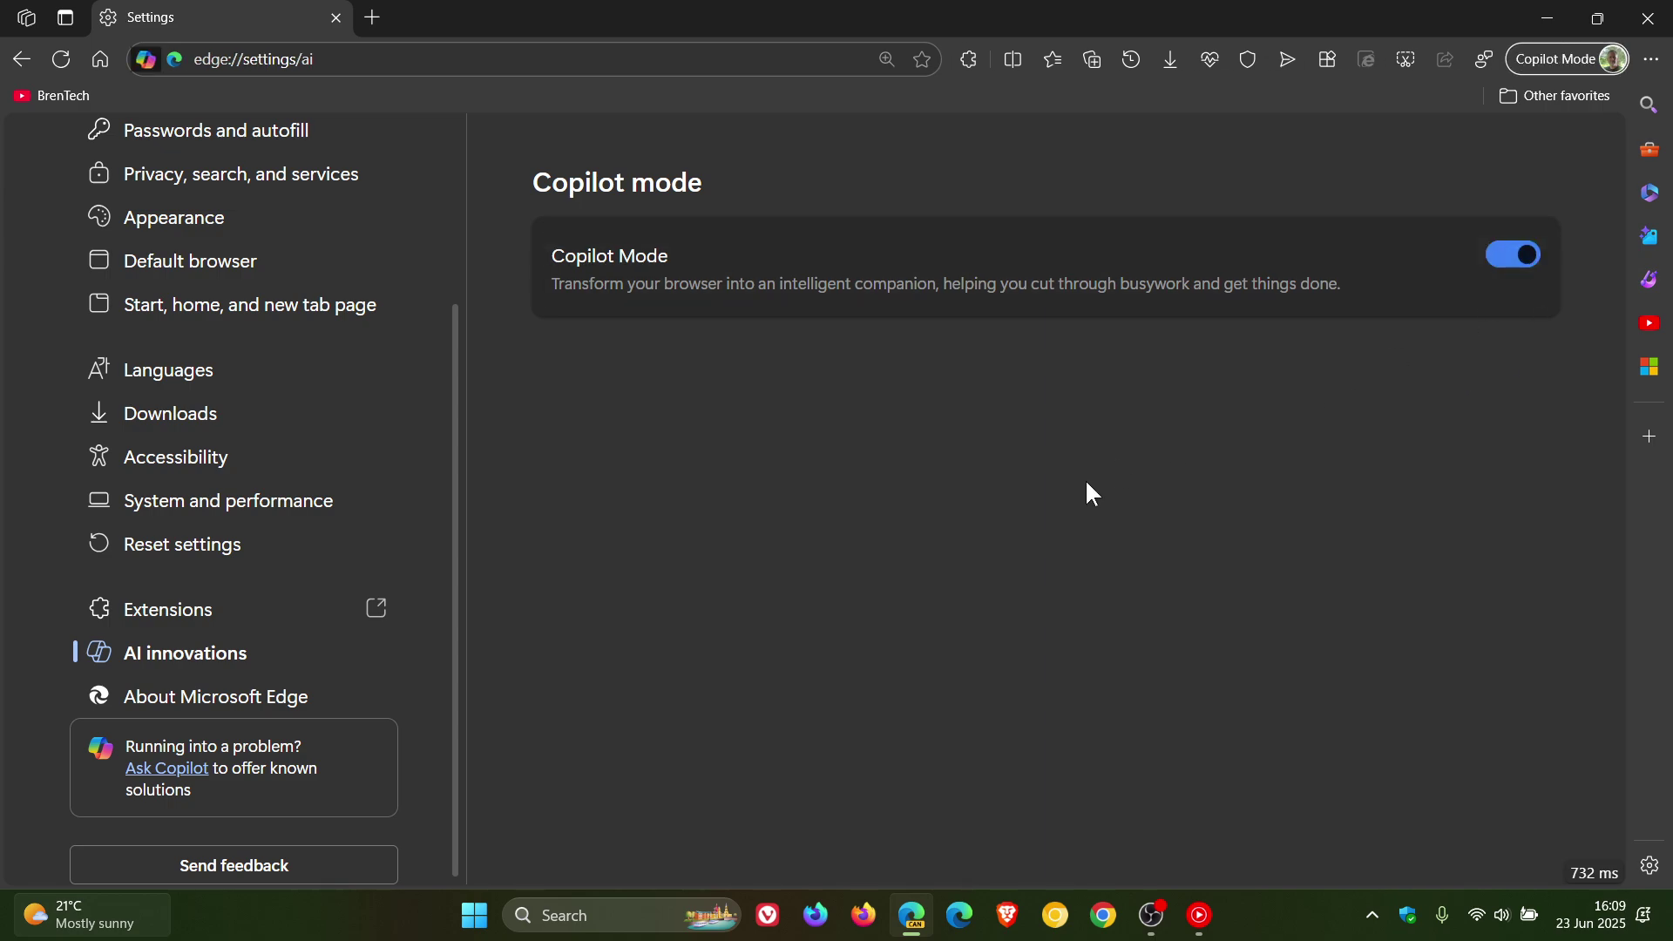
{"action": "left_click", "coordinate": [372, 18]}
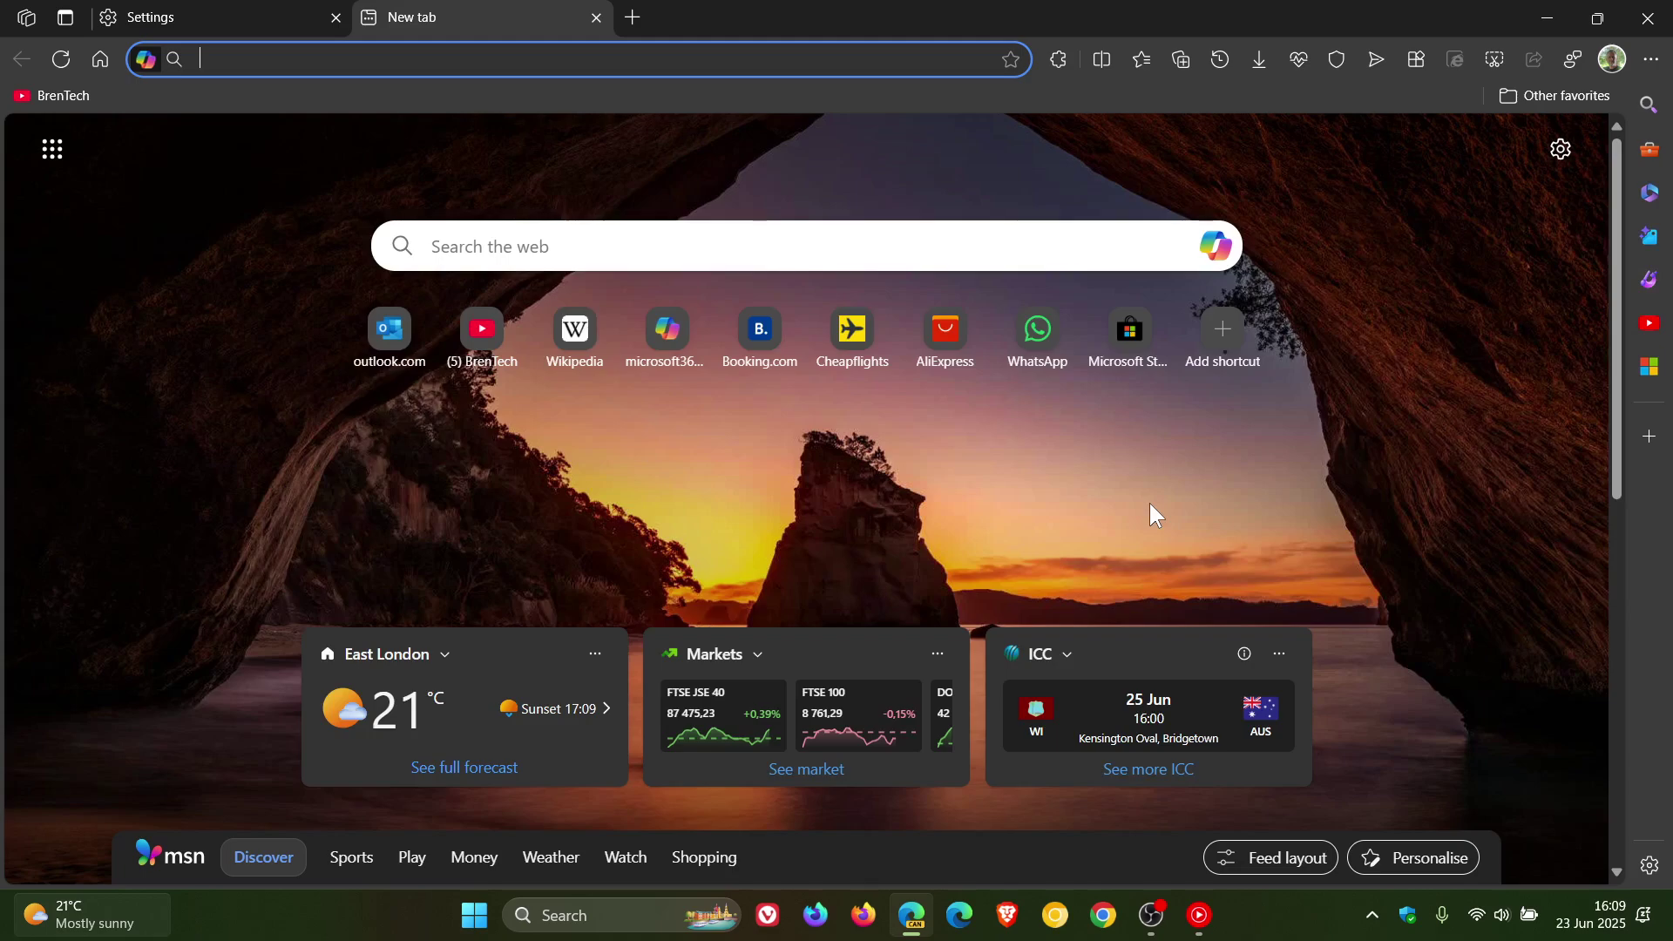
{"action": "left_click", "coordinate": [630, 14]}
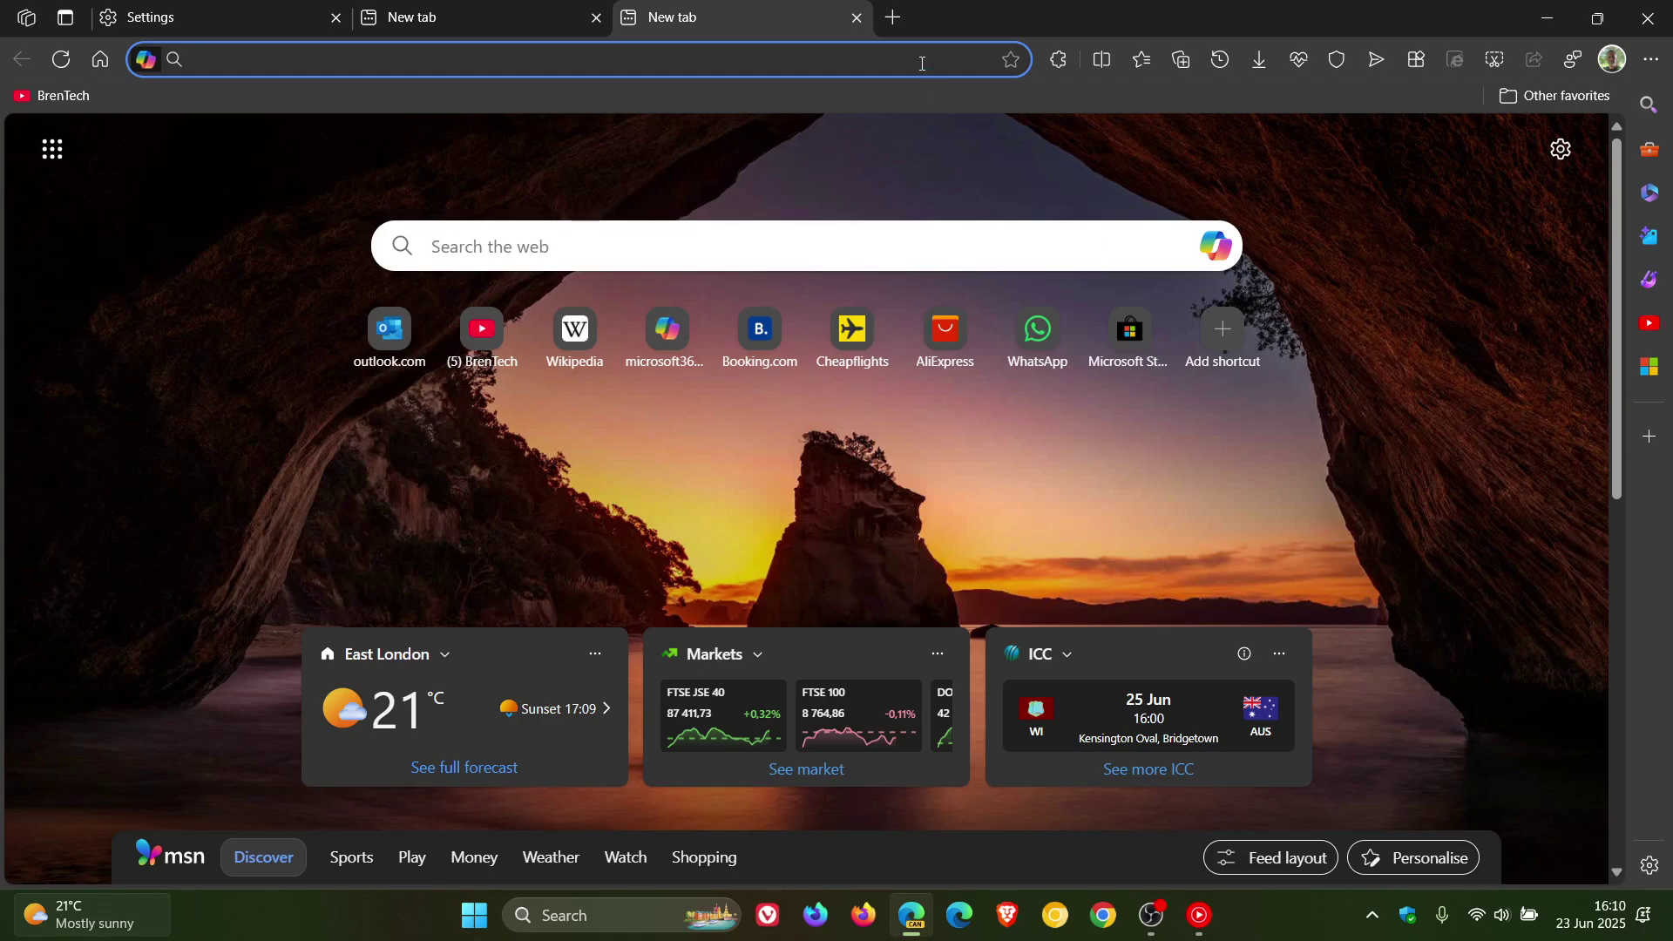
{"action": "left_click", "coordinate": [896, 15]}
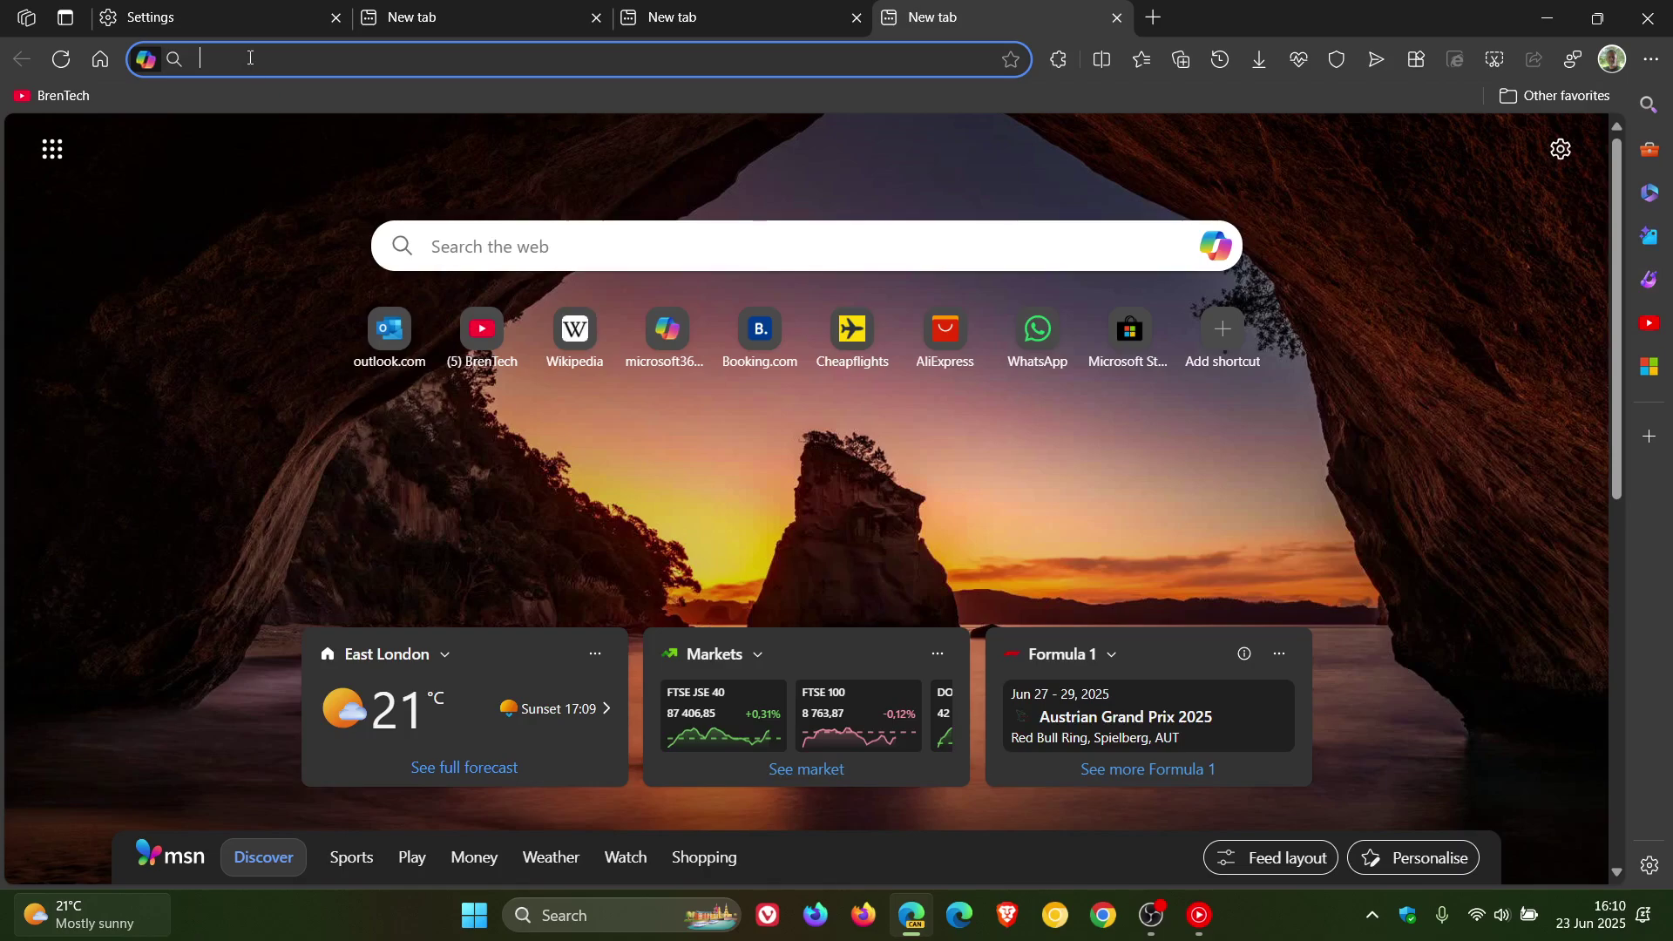
{"action": "left_click", "coordinate": [223, 17]}
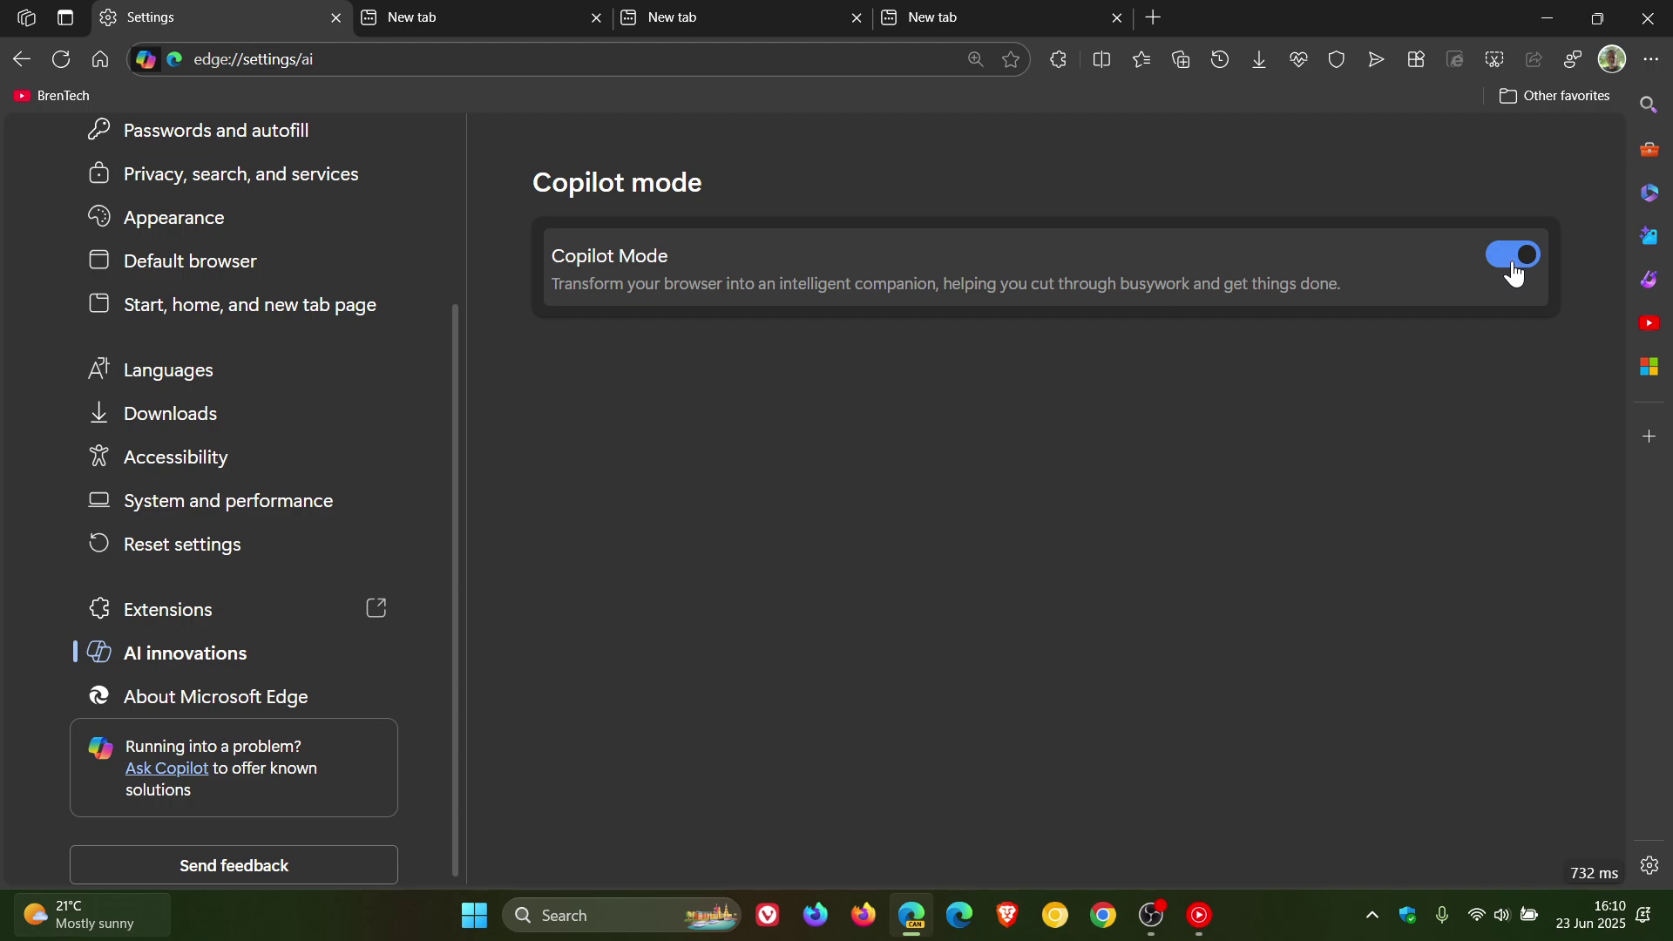
Switch the Copilot Mode toggle off and load the New tab page in the Settings tab.
{"action": "left_click", "coordinate": [1514, 257]}
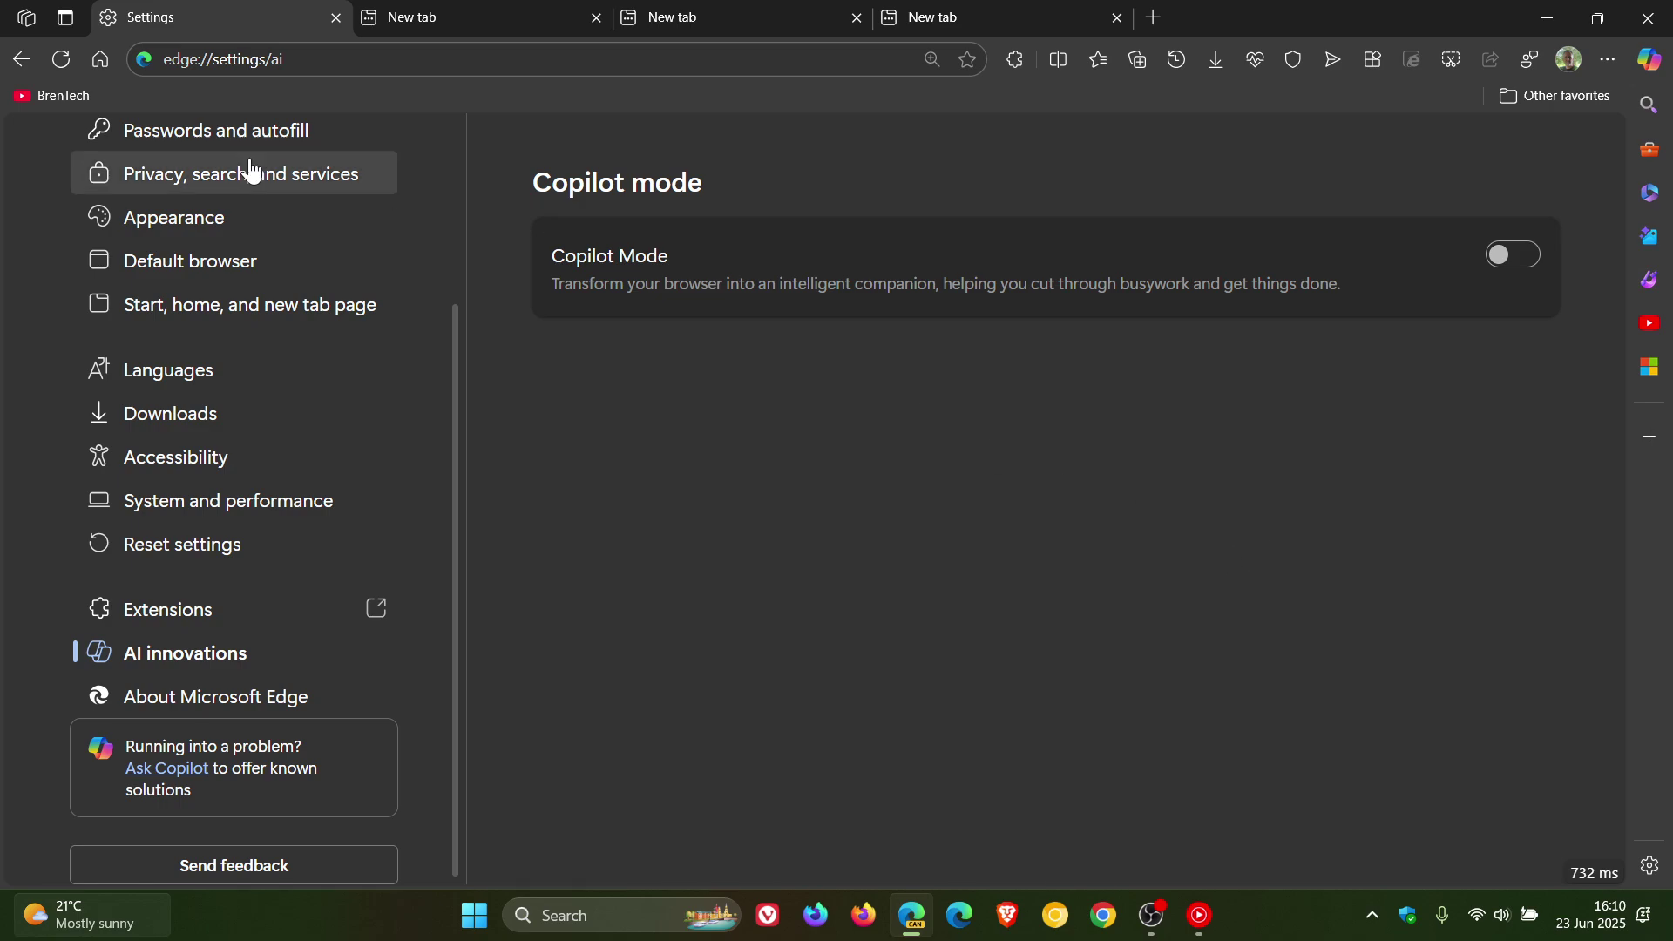
{"action": "left_click", "coordinate": [101, 60]}
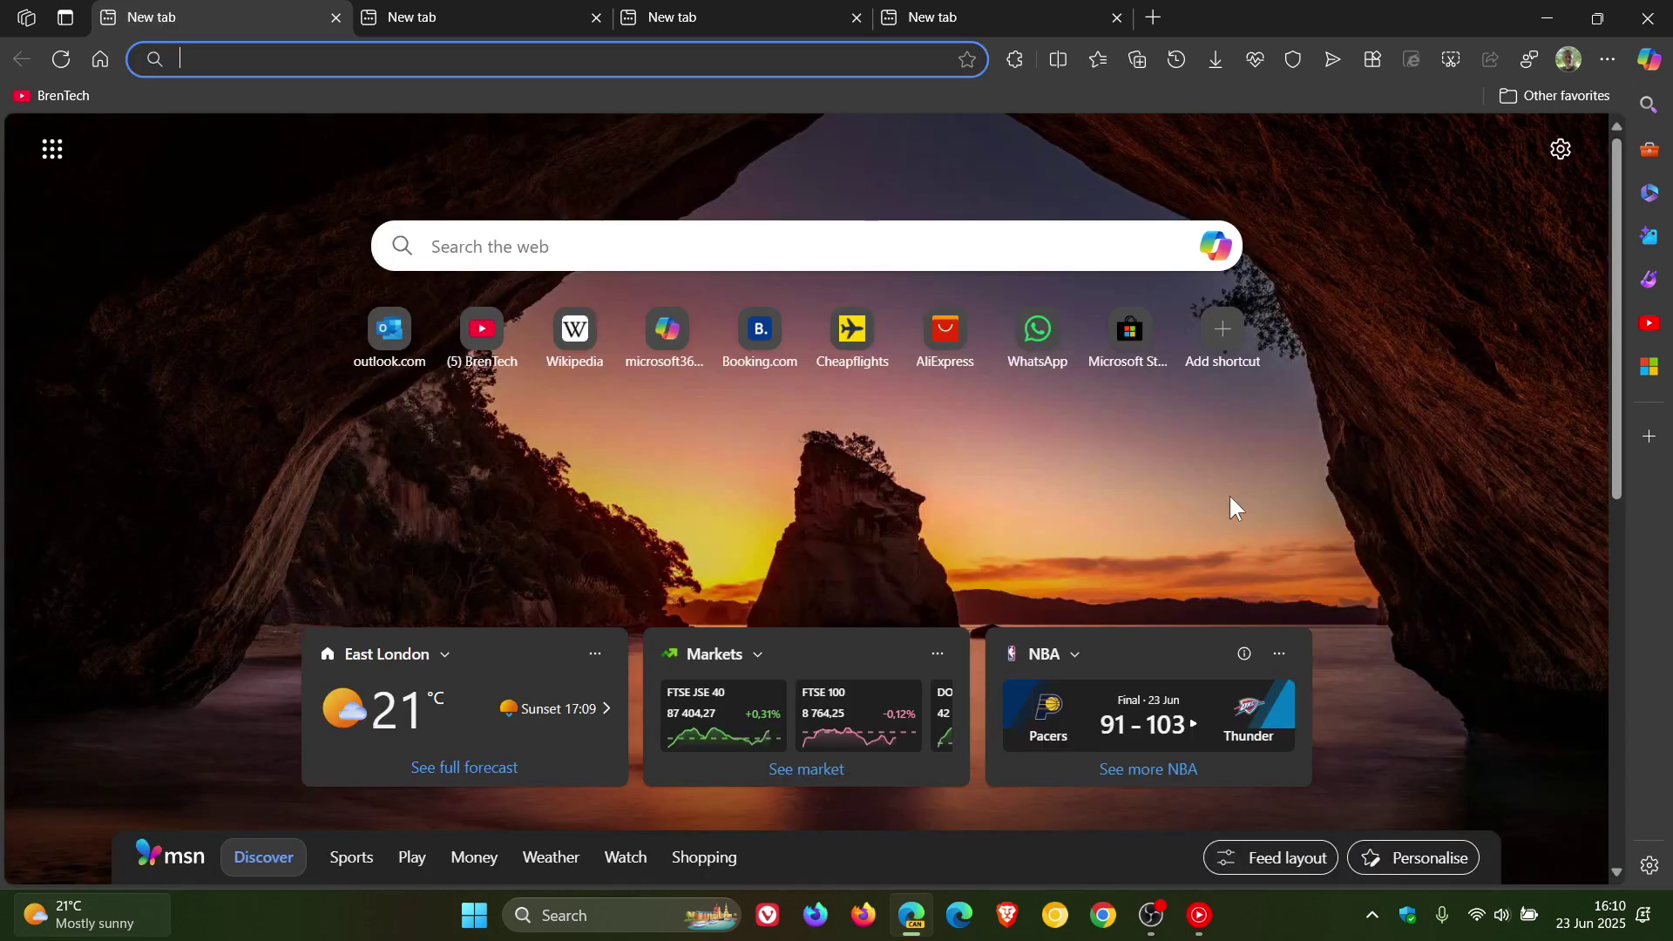